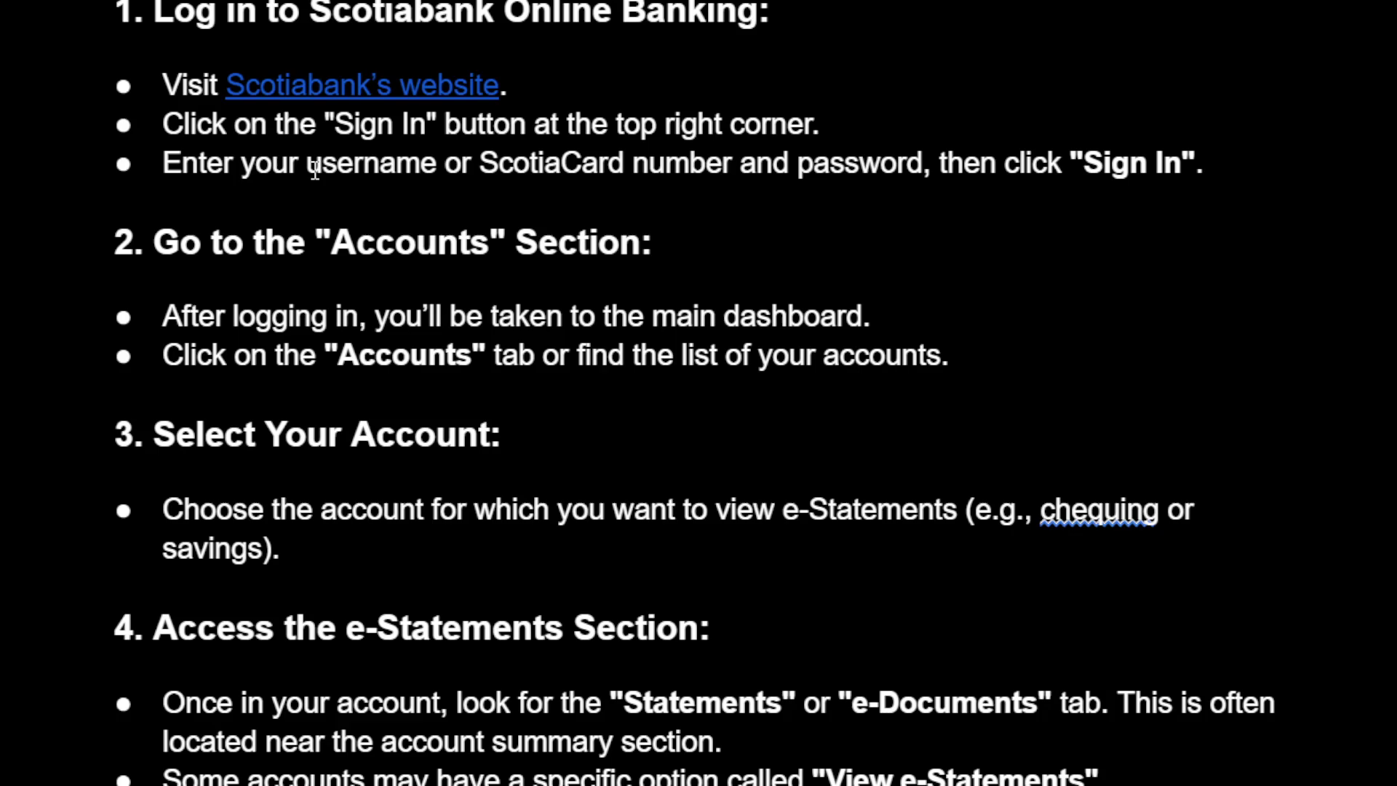
drag(341, 123, 432, 127)
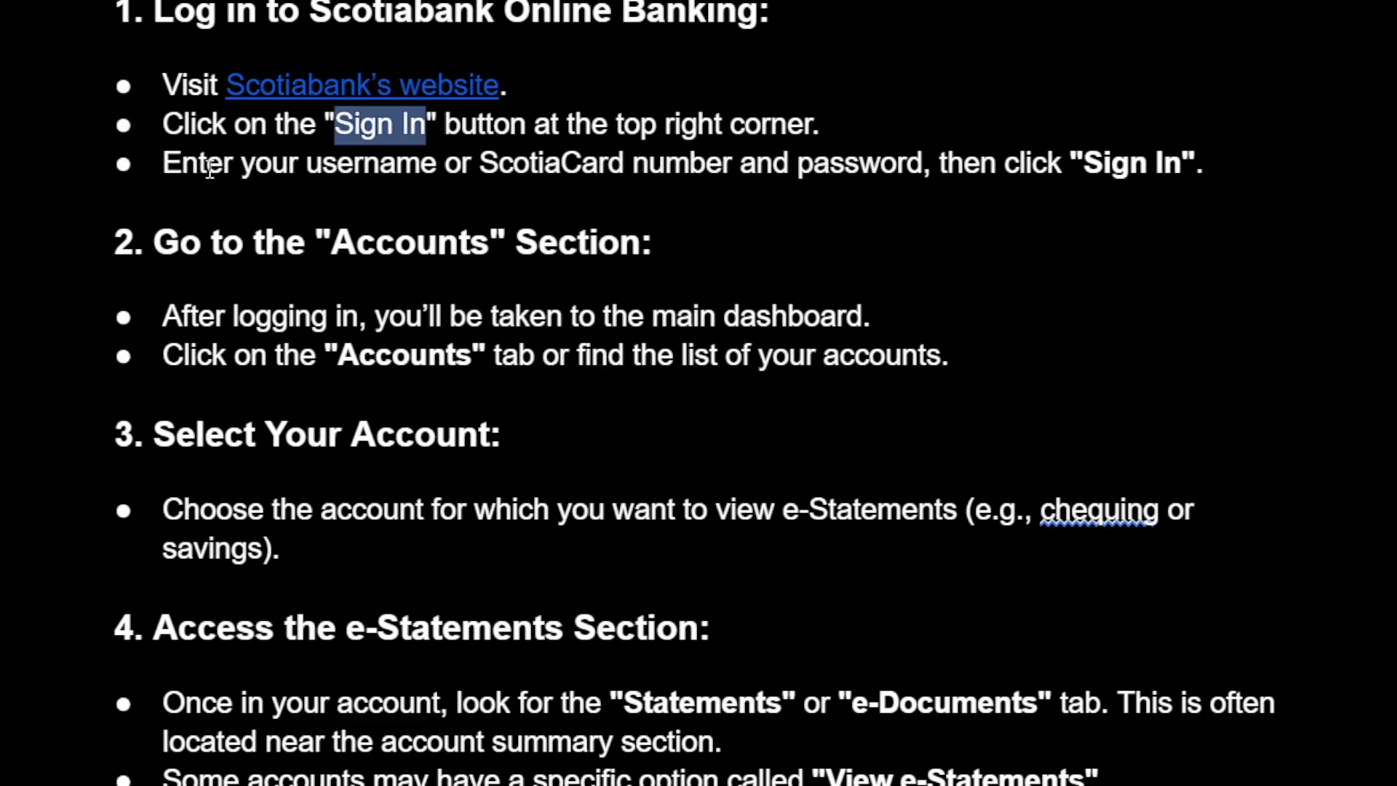
drag(208, 169, 445, 172)
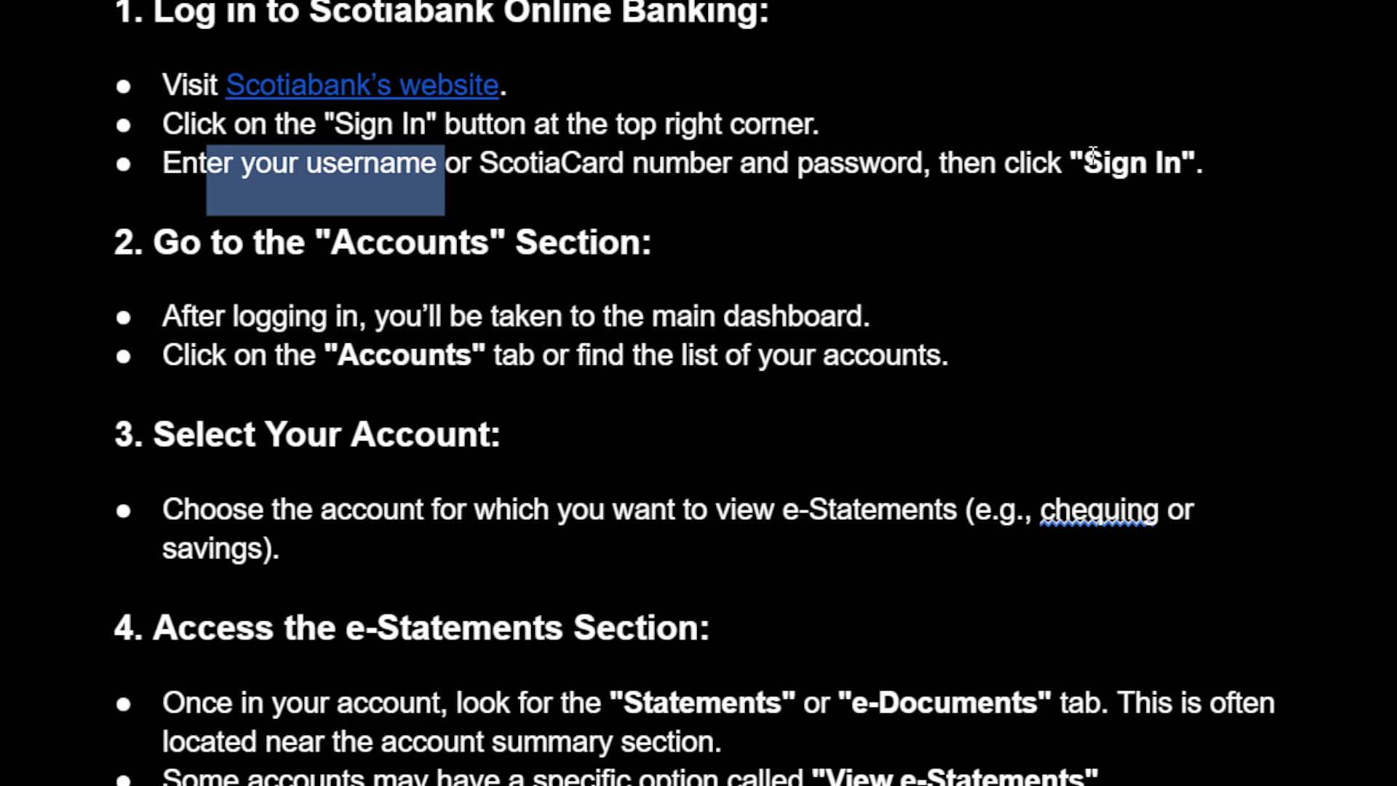
drag(1087, 162, 1187, 164)
click(1185, 162)
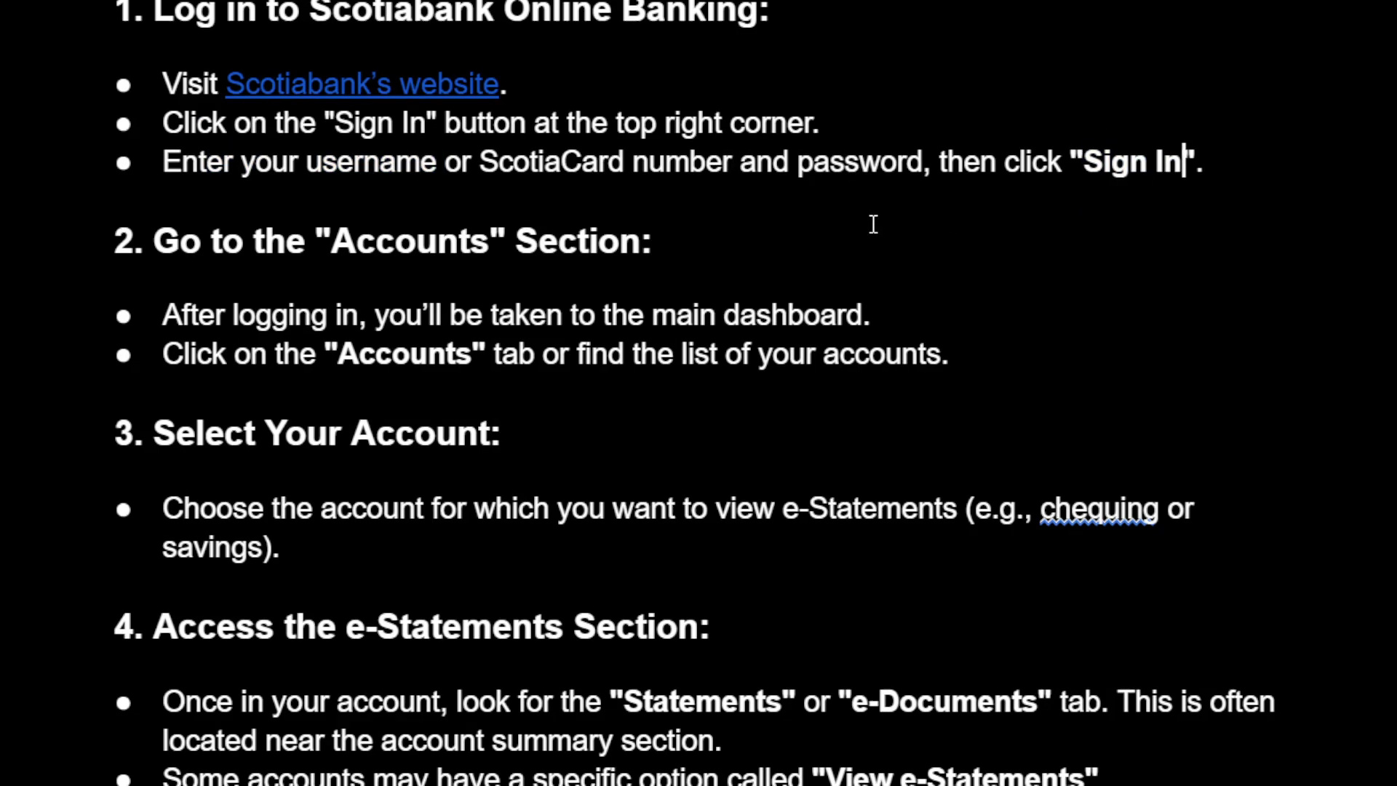
scroll(873, 224, down, 1)
drag(265, 128, 631, 129)
click(625, 129)
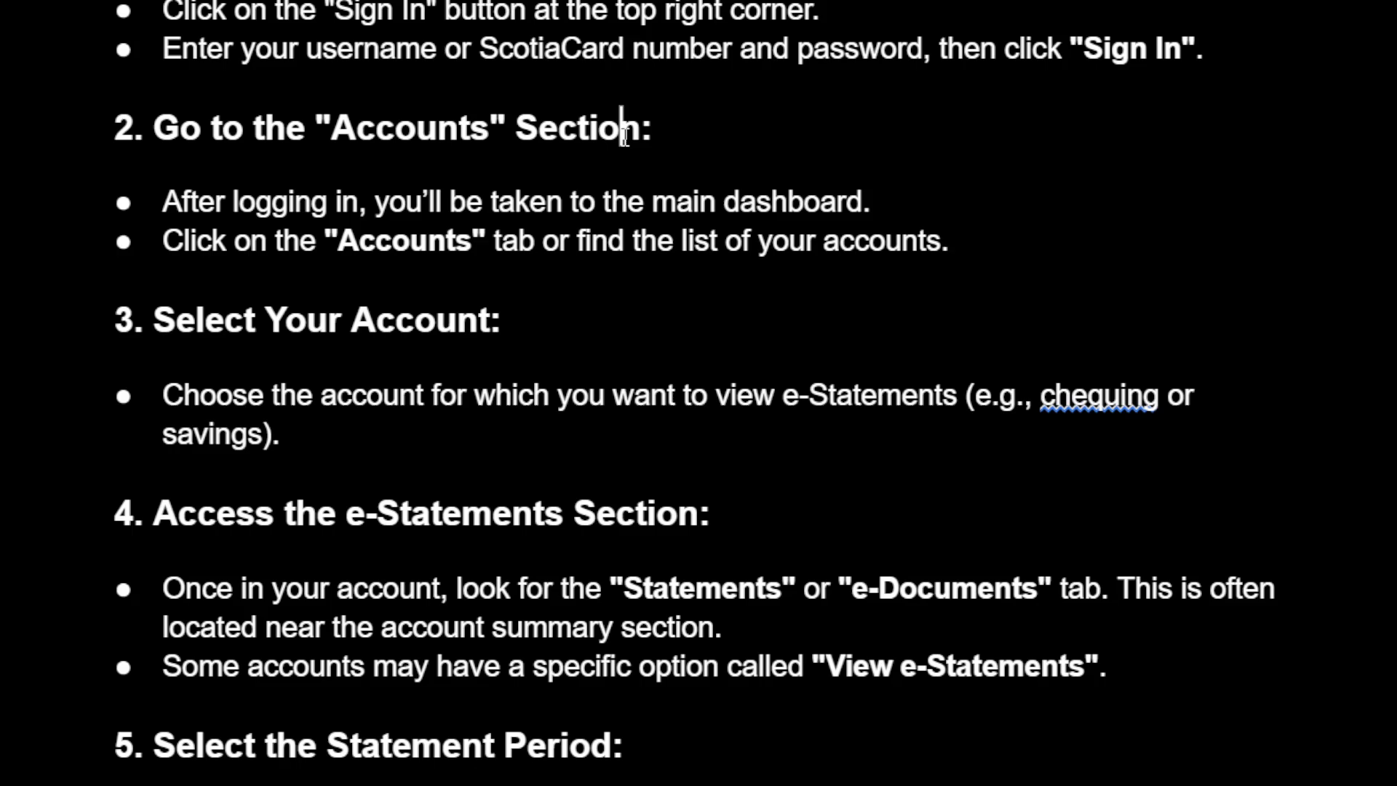
drag(180, 201, 843, 203)
click(841, 201)
drag(337, 245, 505, 249)
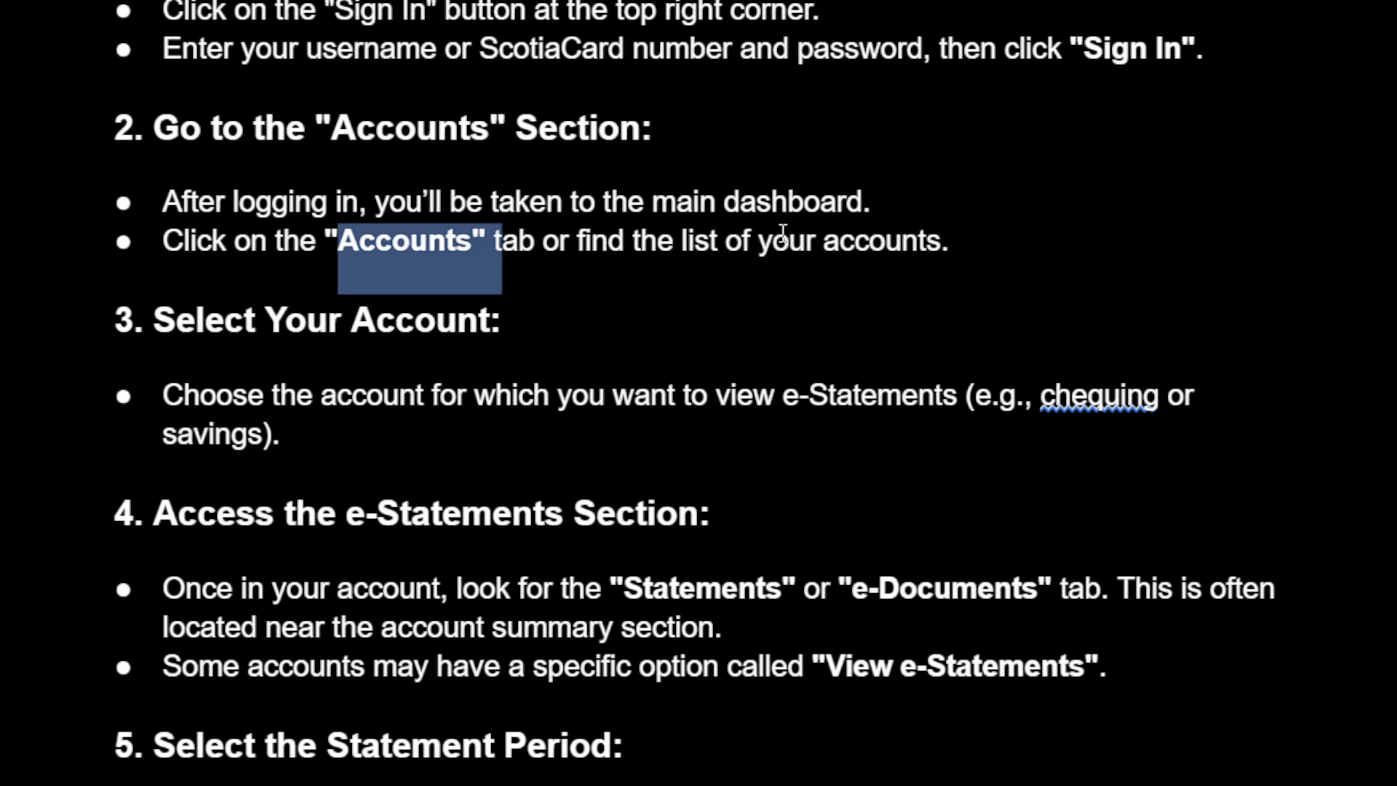
scroll(870, 257, down, 1)
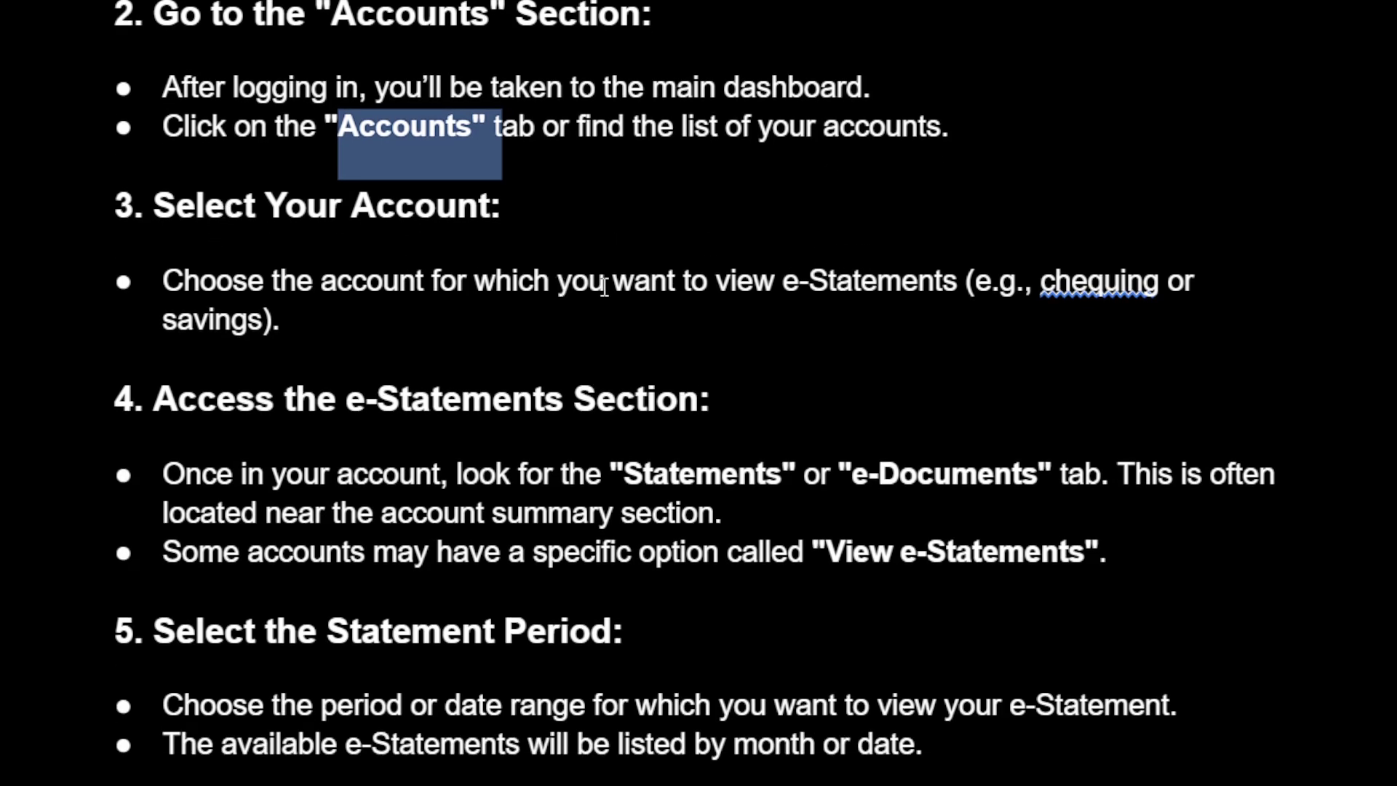
drag(690, 282, 893, 284)
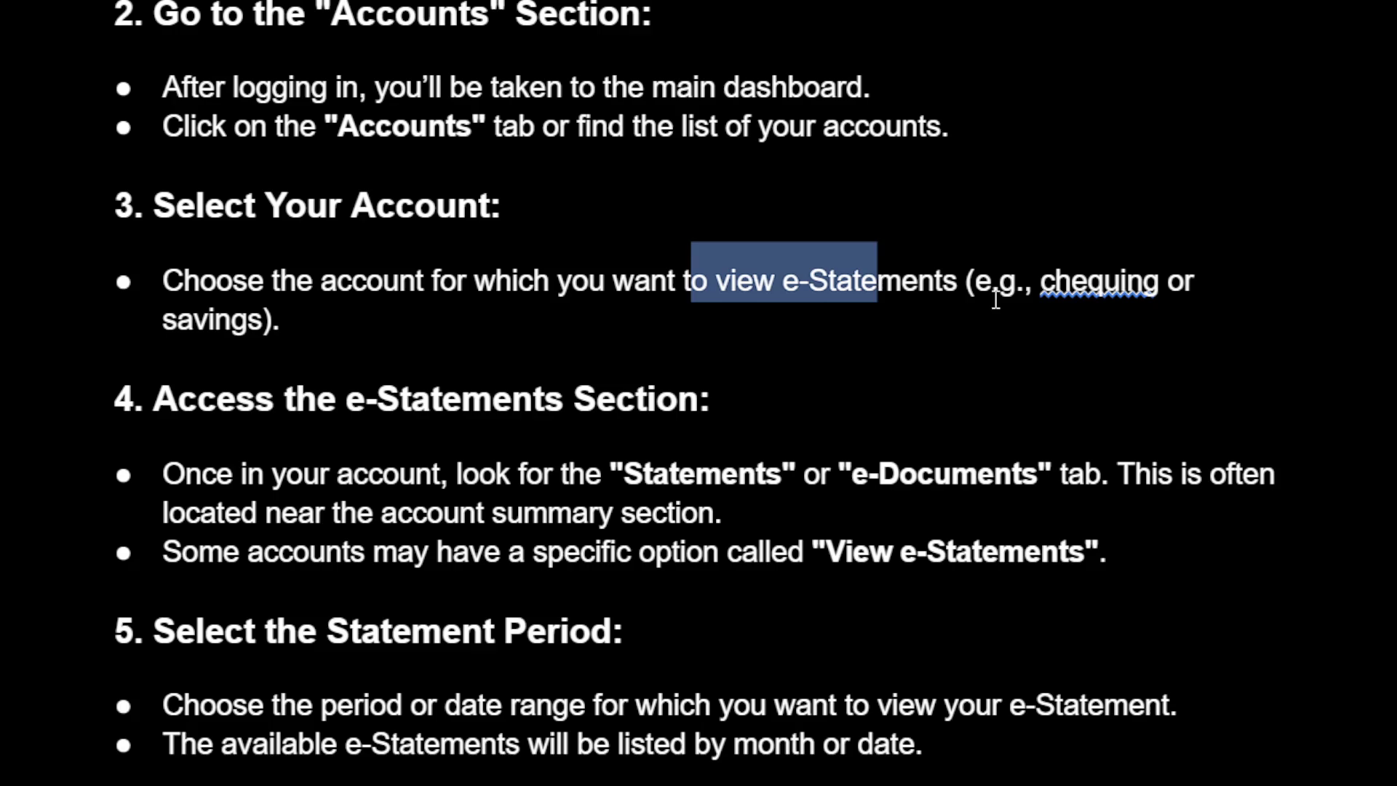
scroll(996, 300, down, 1)
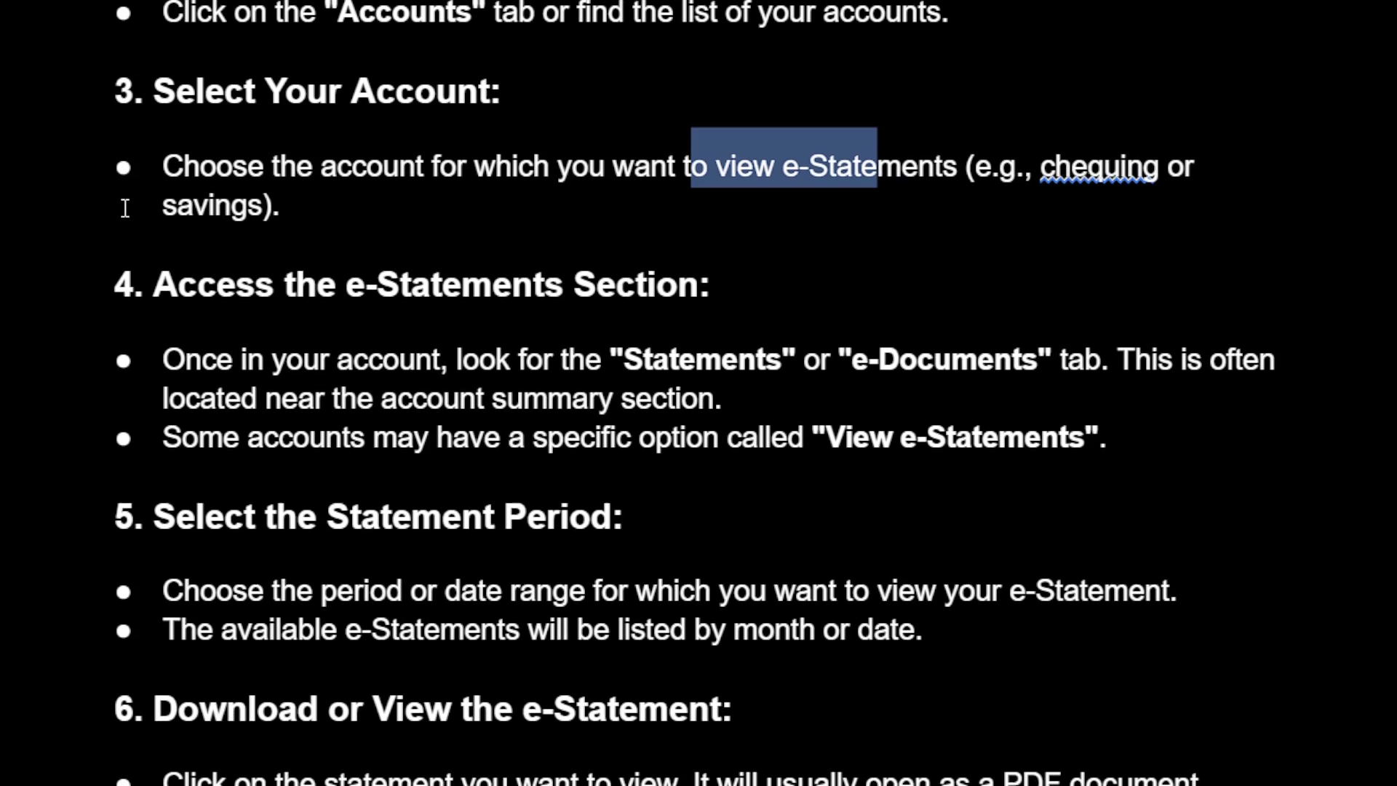
scroll(223, 218, down, 1)
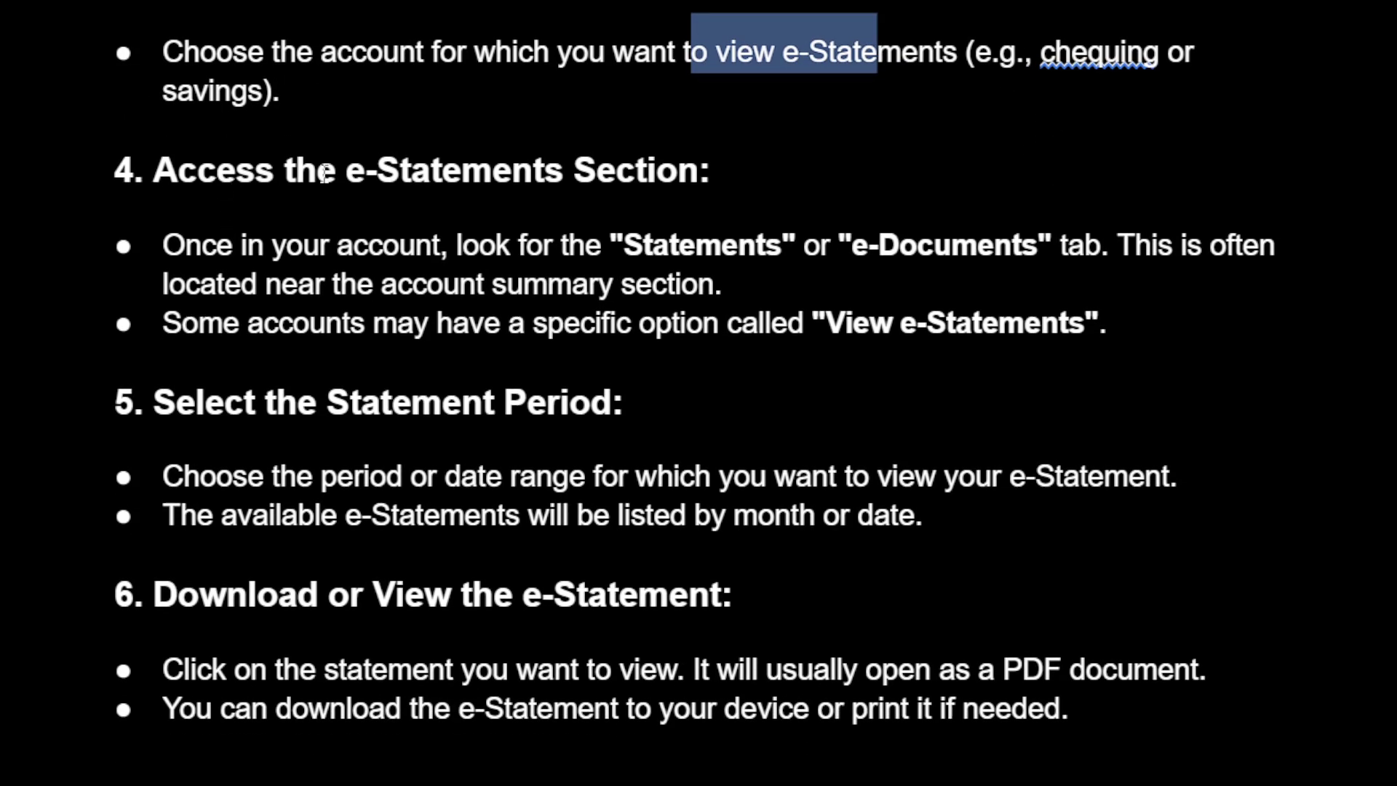
drag(381, 175, 739, 176)
click(739, 175)
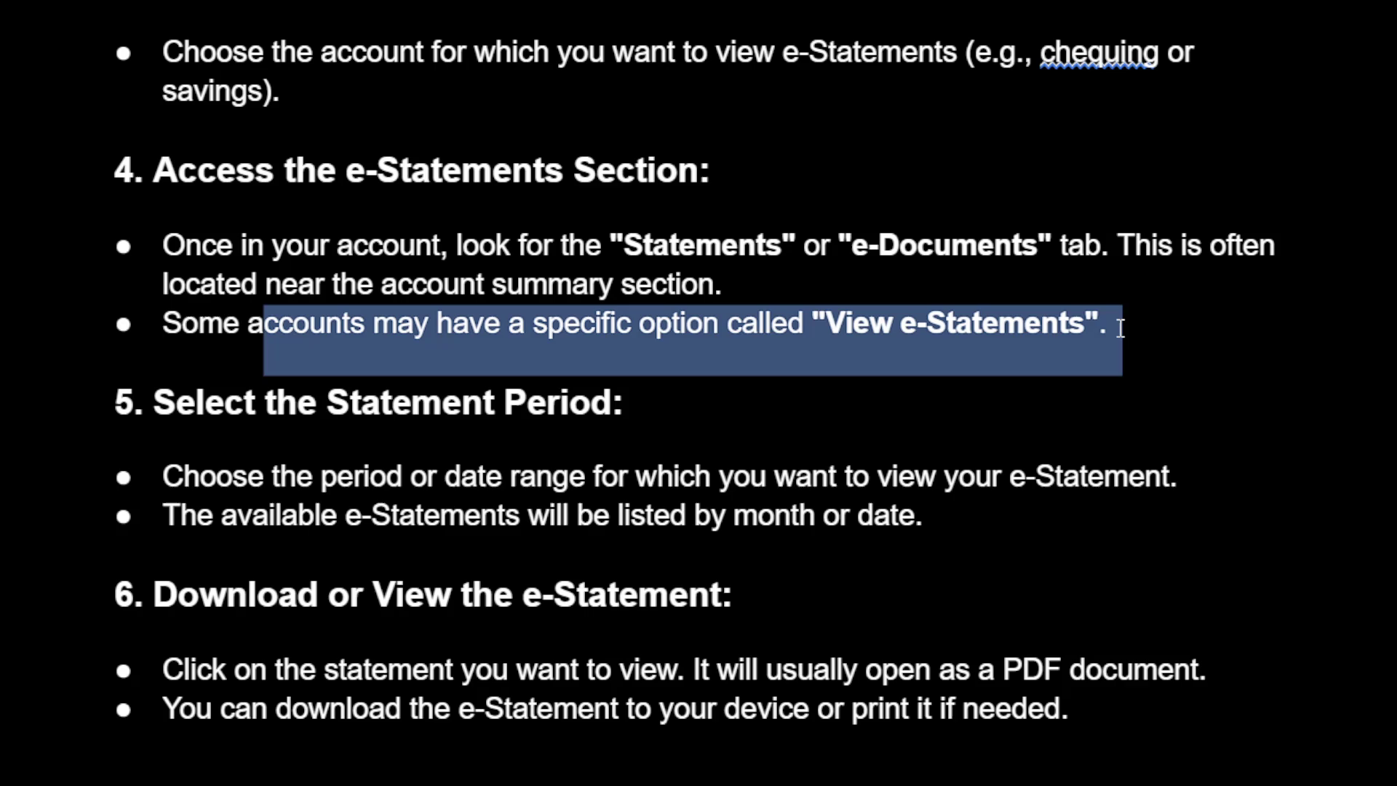
scroll(1128, 327, down, 4)
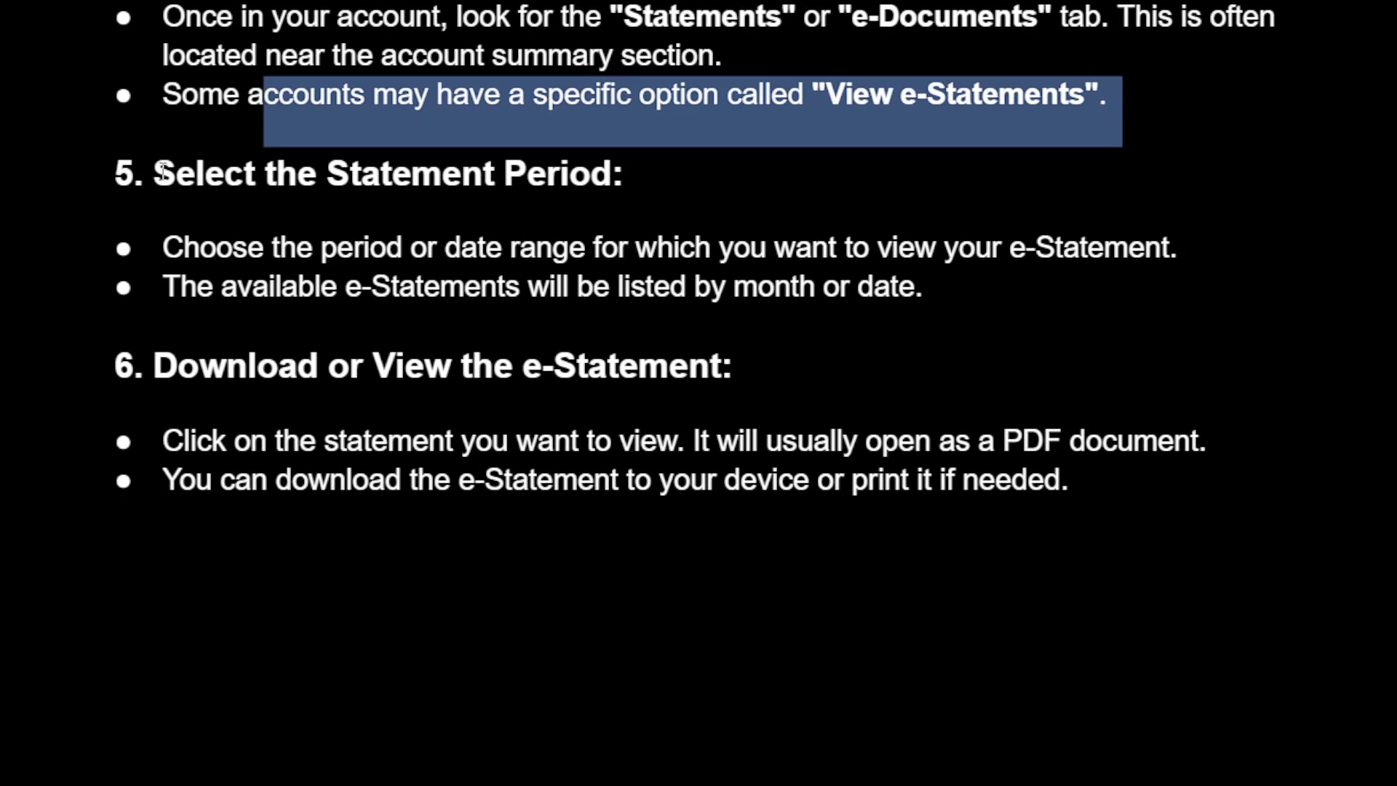
drag(159, 172, 661, 191)
click(480, 246)
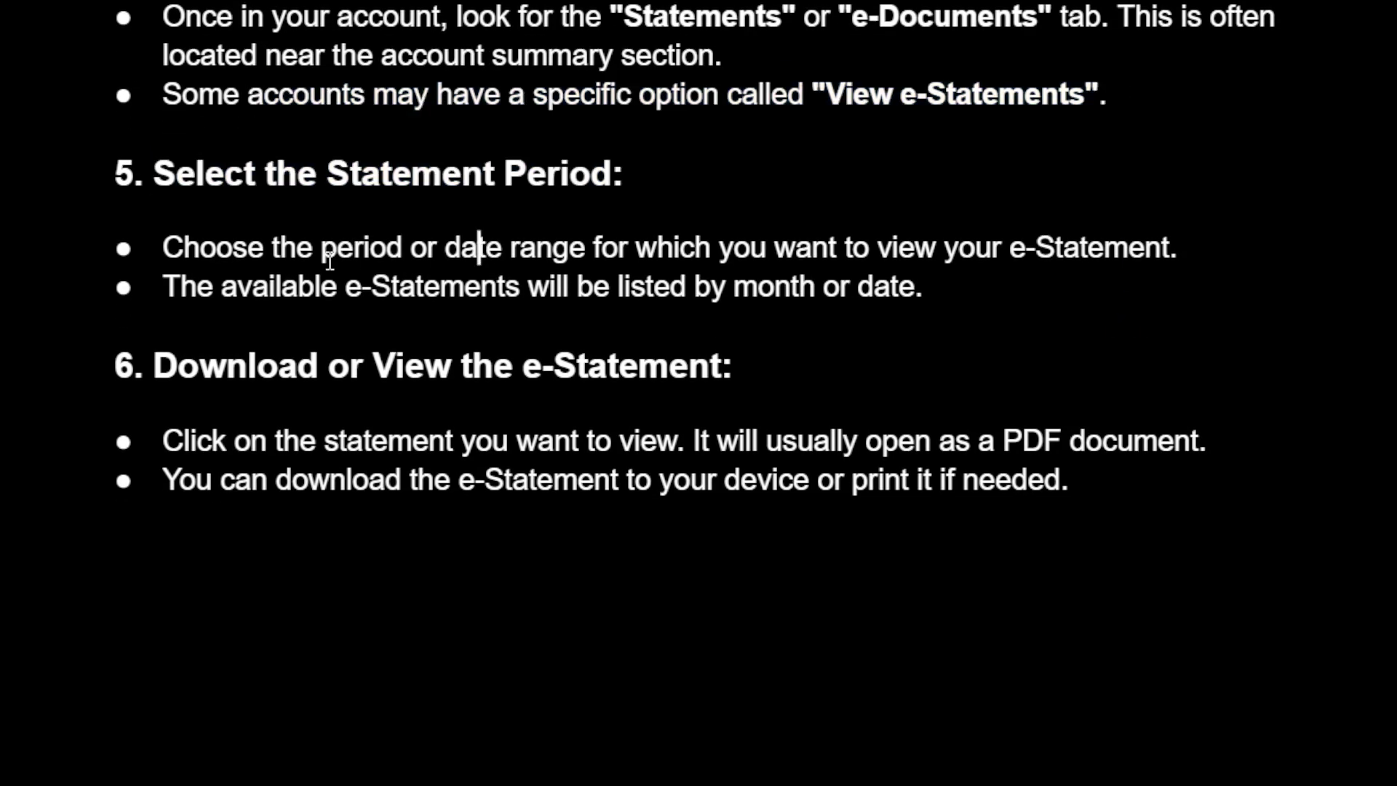
drag(183, 246, 1198, 268)
click(1198, 269)
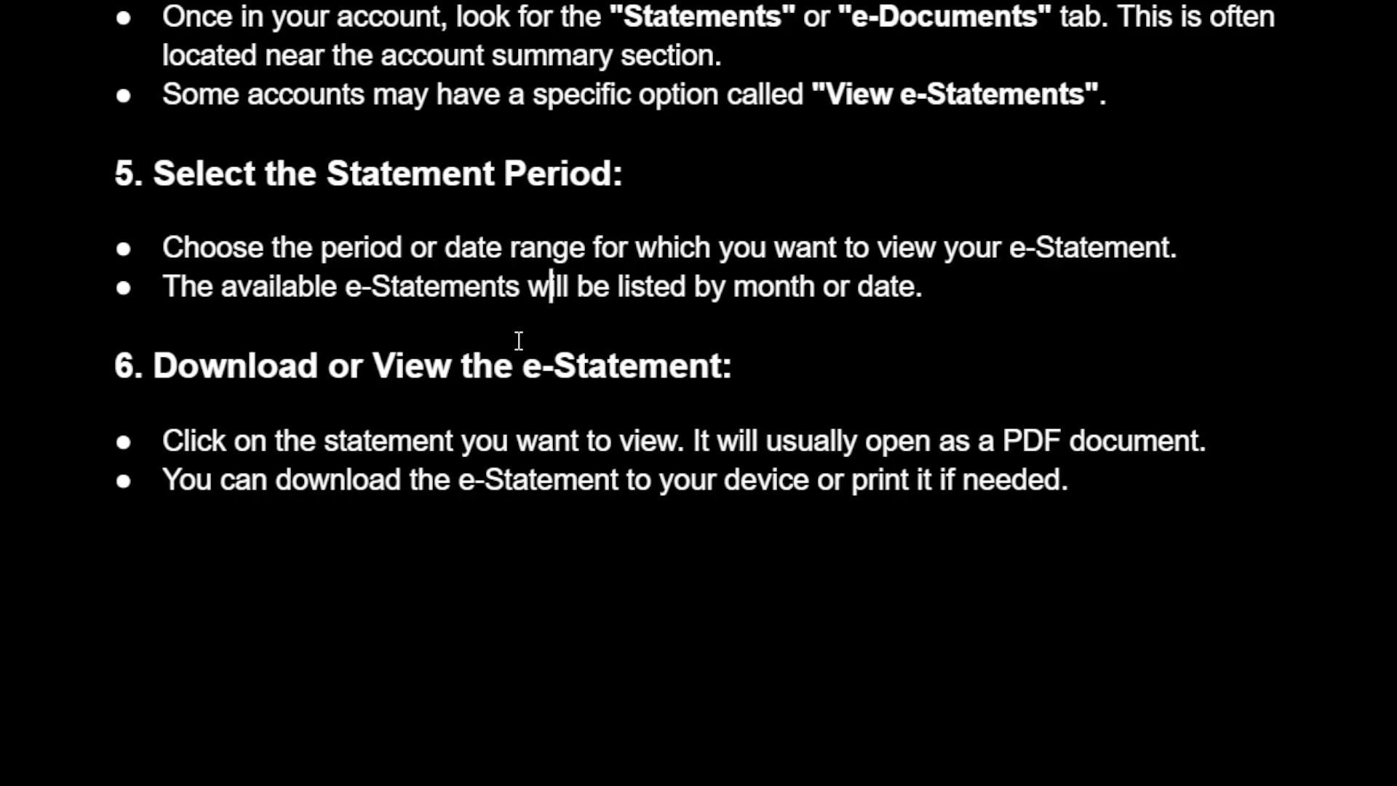
click(772, 384)
mouse_move(192, 443)
mouse_down()
mouse_move(513, 457)
mouse_move(1213, 450)
mouse_move(271, 496)
mouse_move(724, 502)
mouse_up()
click(1080, 494)
scroll(1125, 517, up, 5)
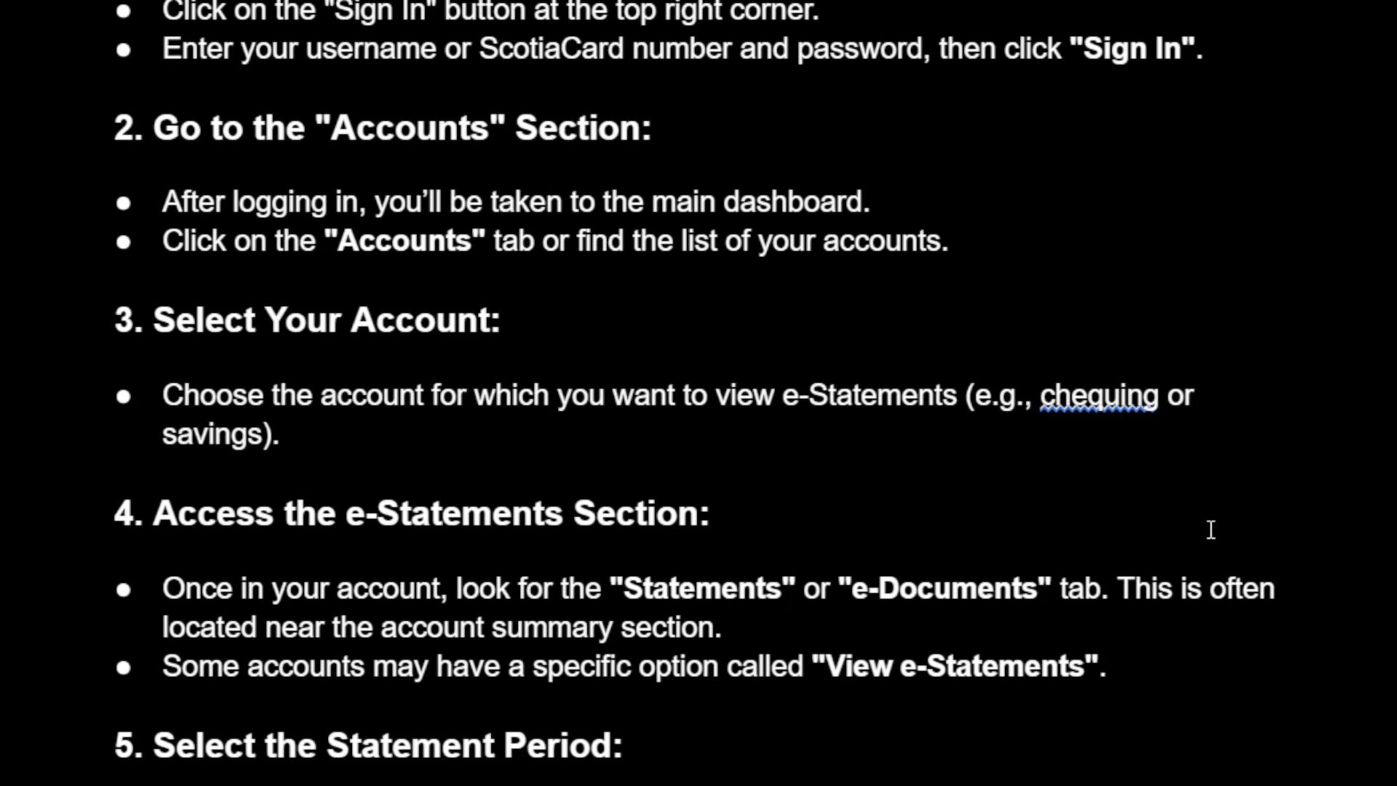